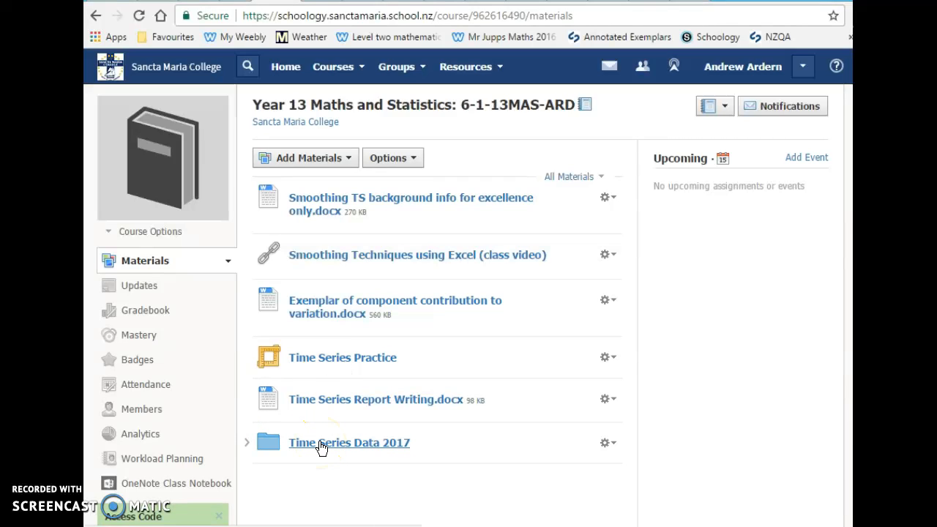
click(325, 407)
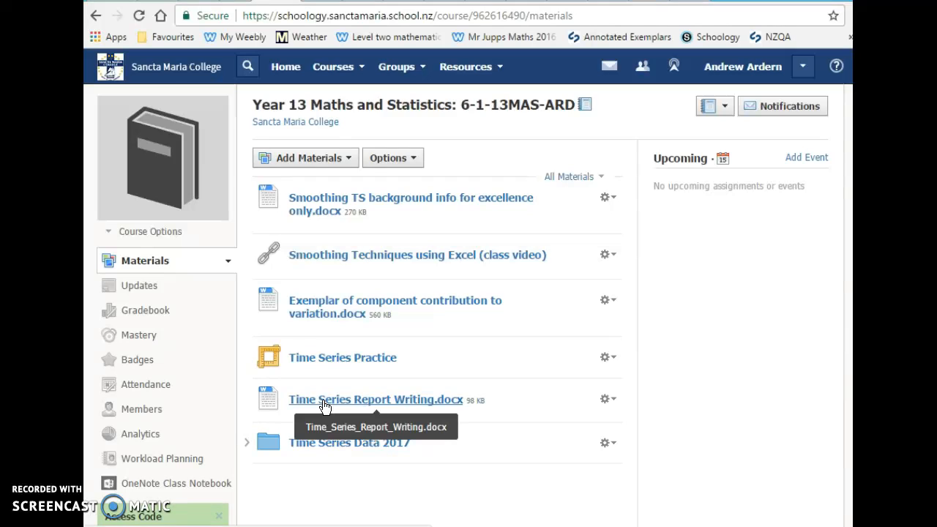
scroll(324, 407, down, 1)
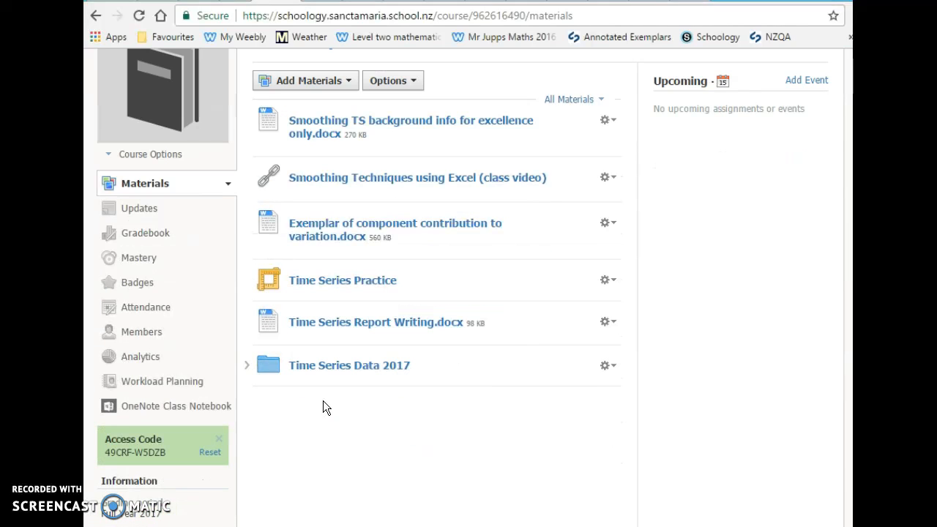
click(328, 232)
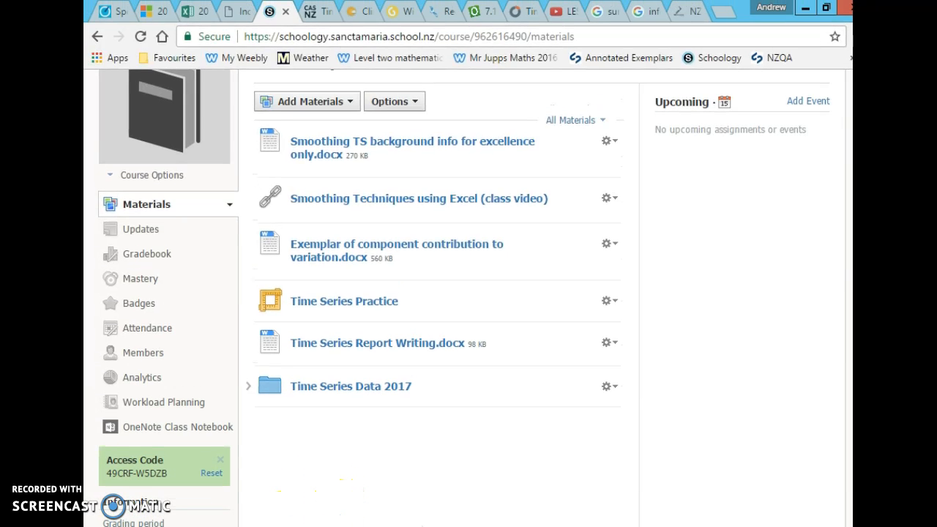
Open the TS Dwelling consents data file from the 2012 data sets folder and bring its whole Excel window into view.
click(259, 525)
click(356, 464)
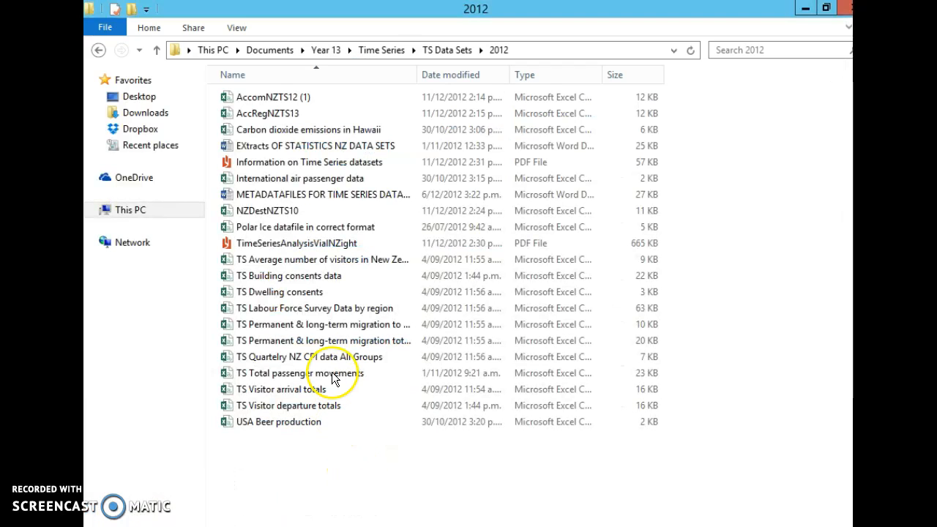
double_click(290, 297)
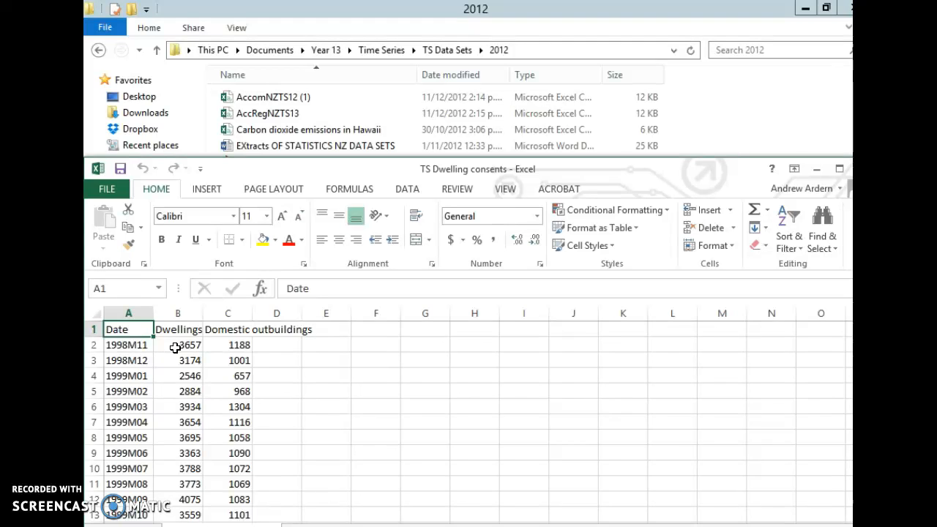
click(168, 330)
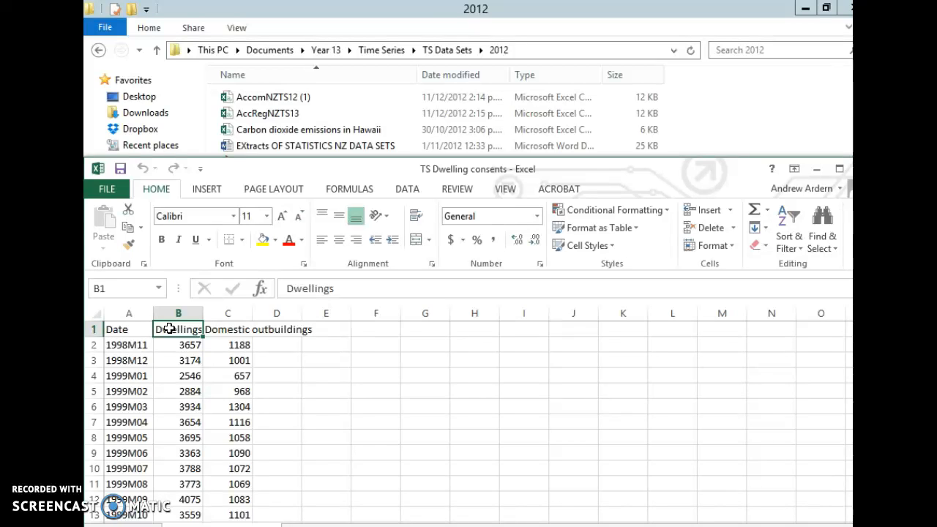
drag(257, 169, 261, 70)
Insert a 2-D line chart with markers from the Date, Dwellings and Domestic outbuildings columns.
drag(129, 214, 237, 214)
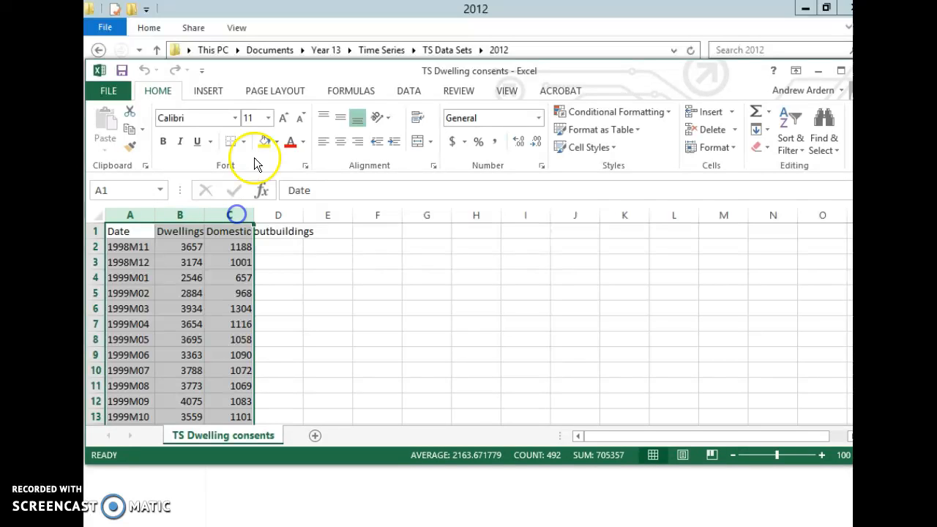
click(210, 91)
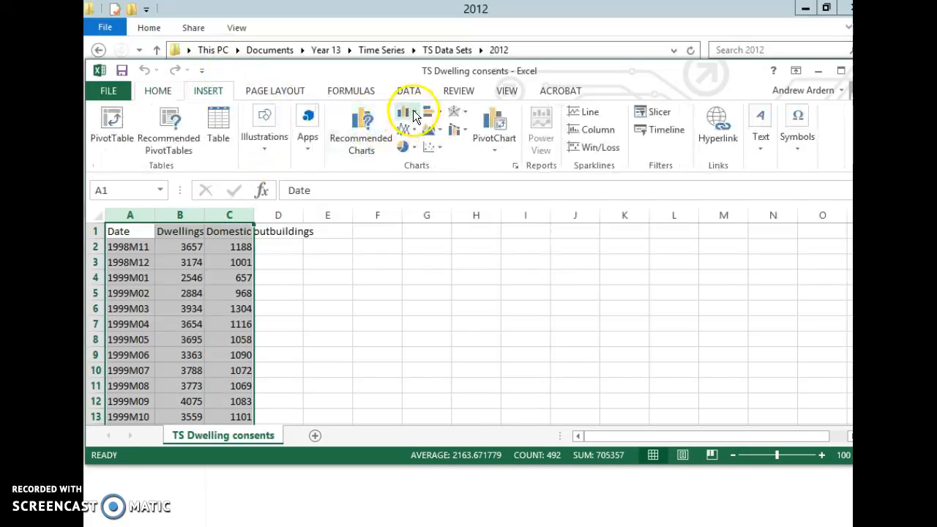
click(408, 133)
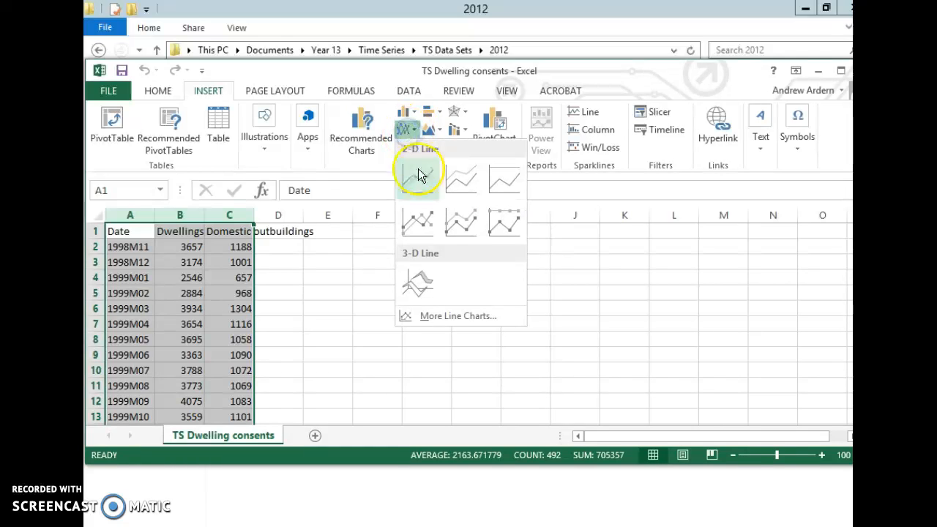
click(418, 221)
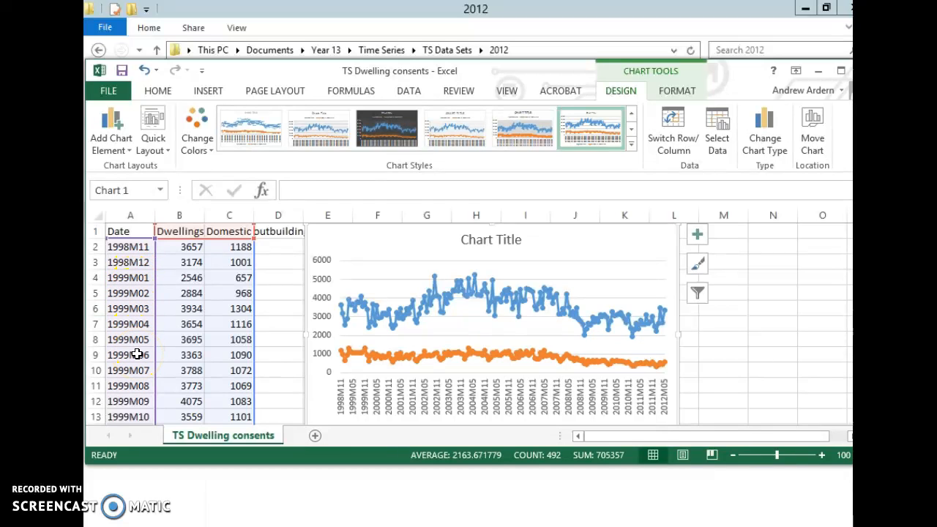
Add a linear trendline to the Dwellings series in the chart.
click(456, 291)
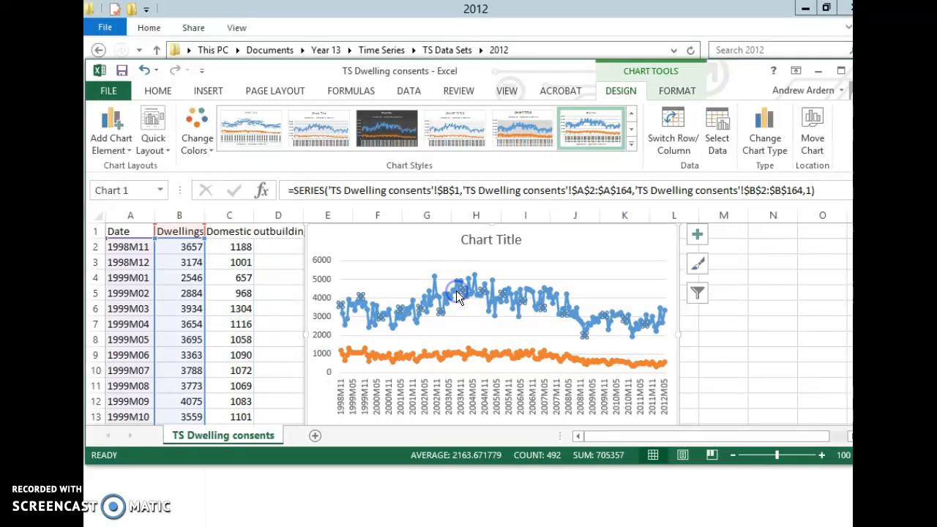
right_click(456, 291)
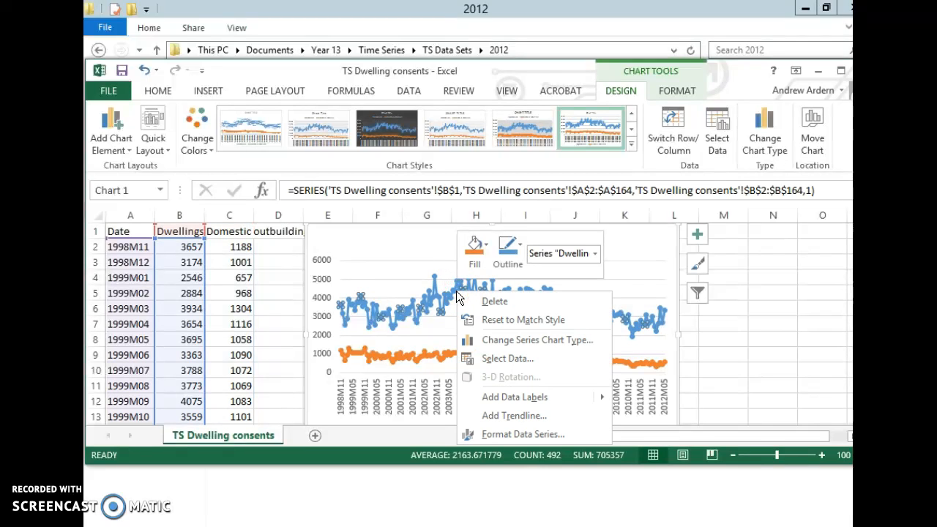
click(512, 414)
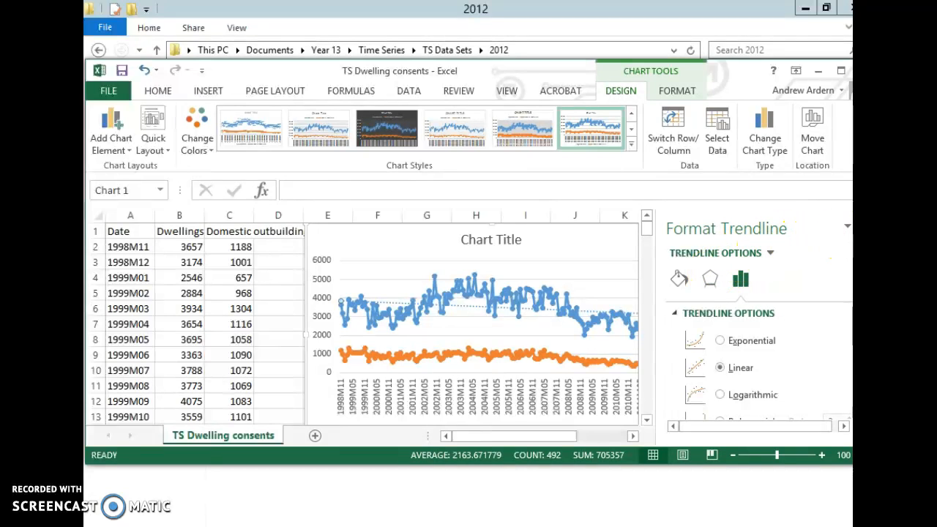
click(849, 229)
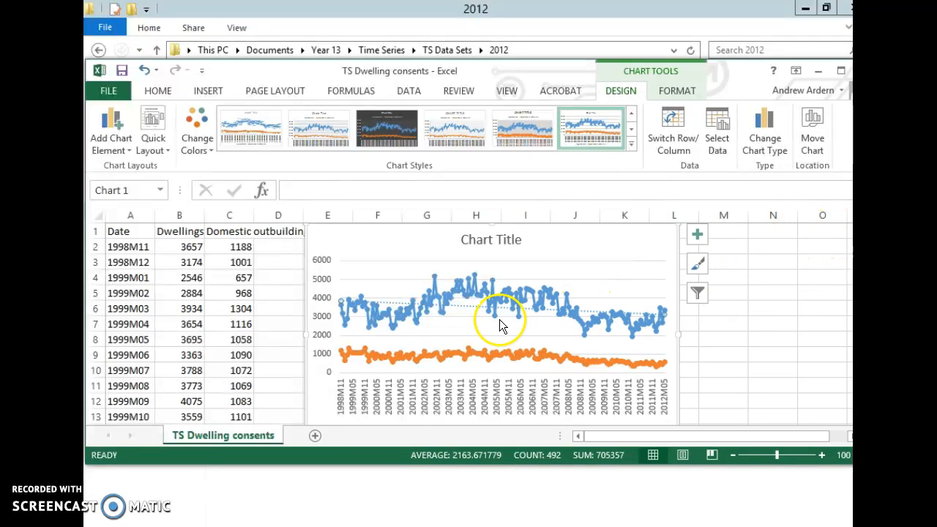
Display the Dwellings trendline's equation on the chart and place it above the plot, beside the chart title.
right_click(470, 307)
click(532, 414)
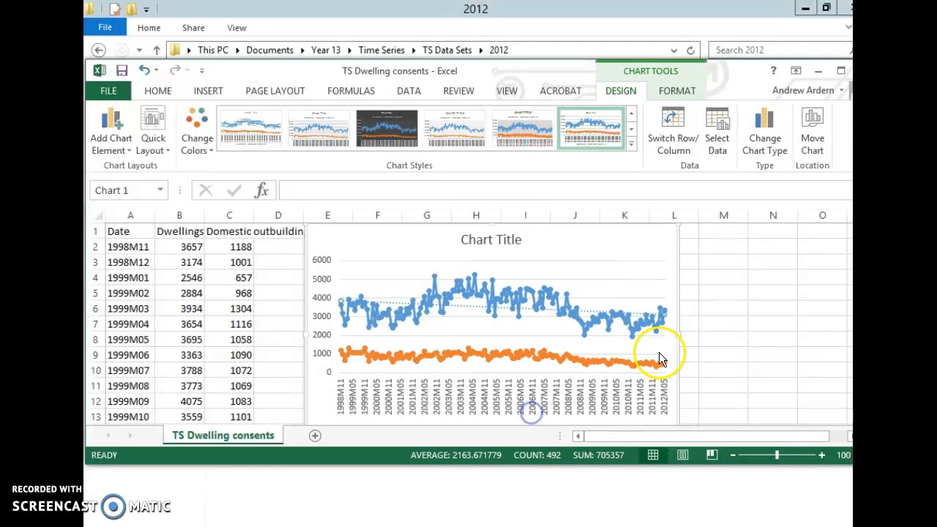
scroll(798, 348, down, 3)
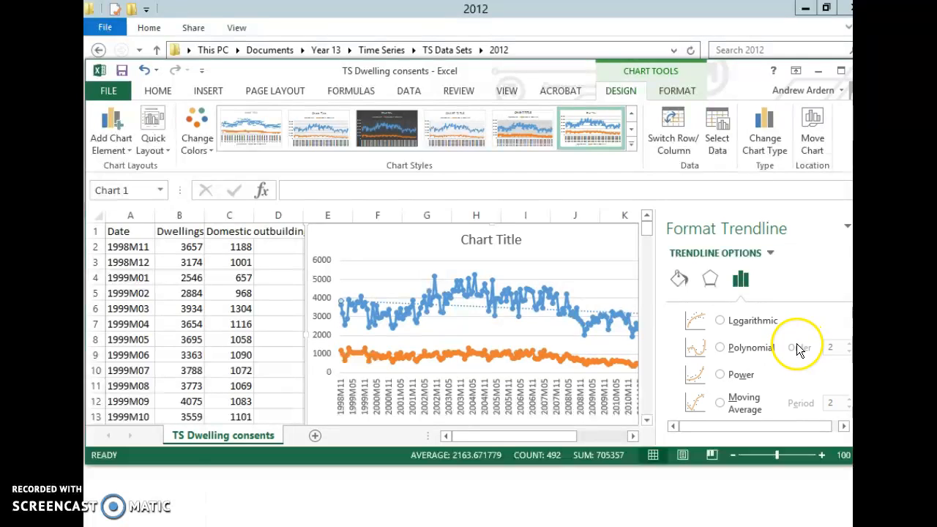
click(839, 71)
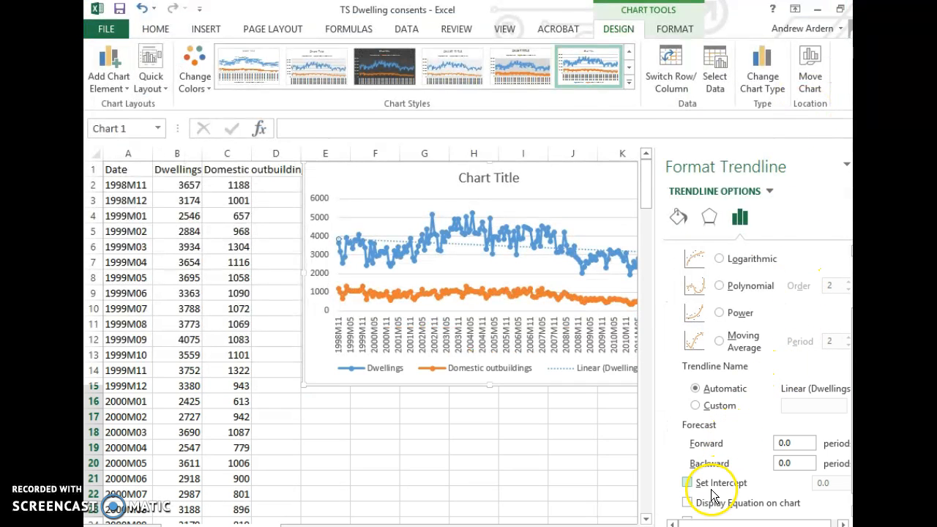
click(688, 504)
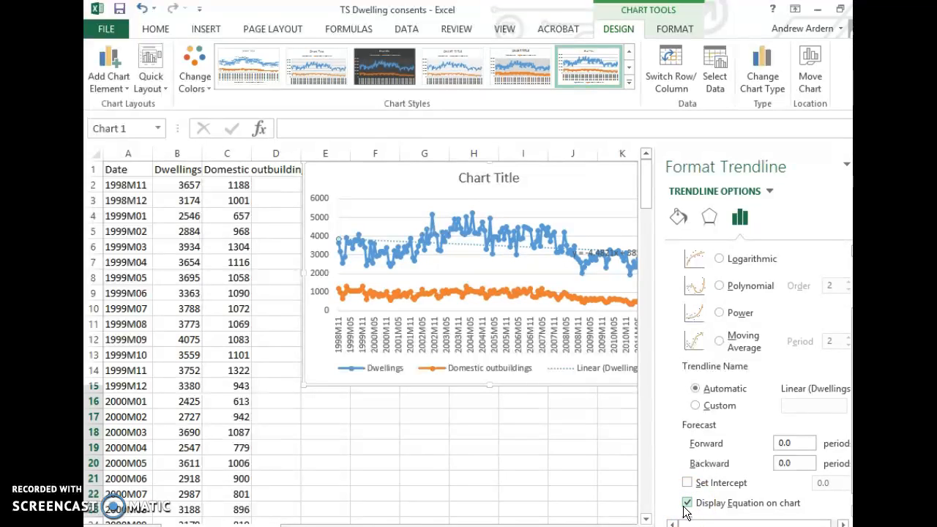
click(601, 479)
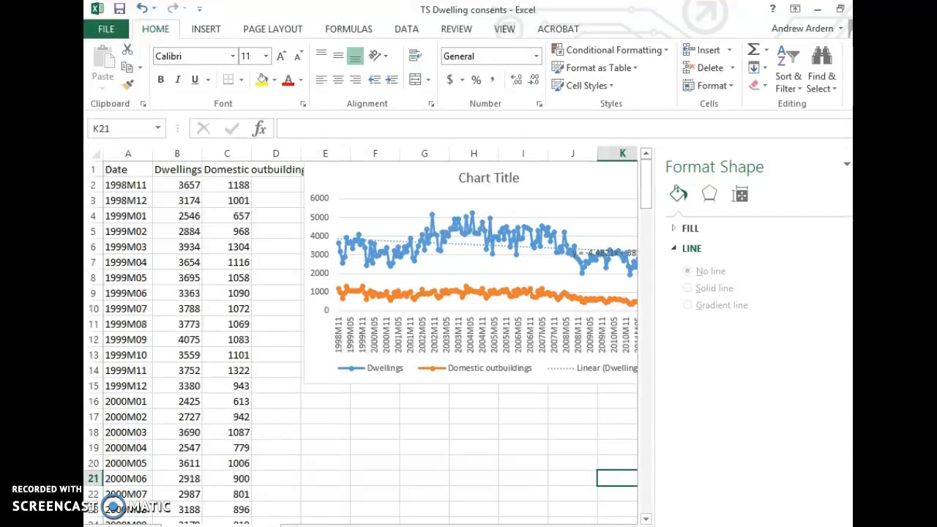
click(860, 165)
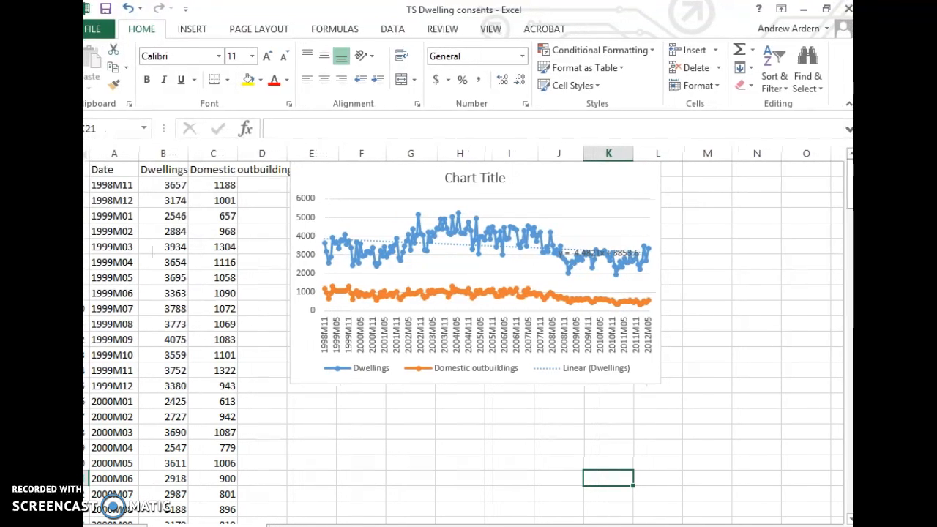
drag(615, 253, 613, 178)
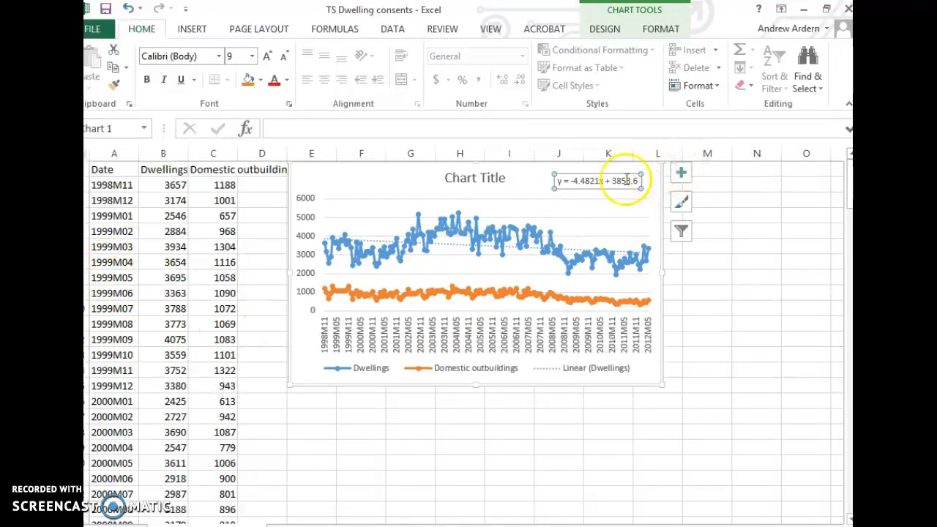
click(577, 199)
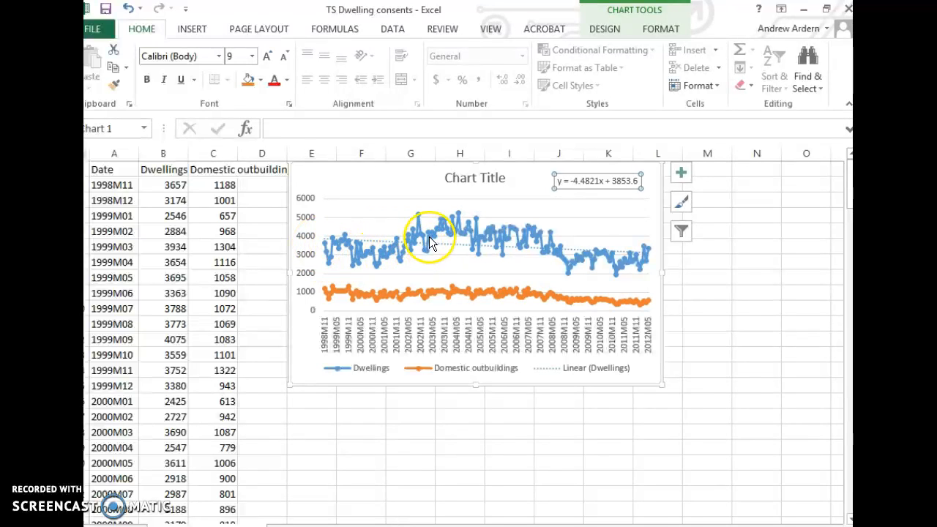
Add a linear trendline to the Domestic outbuildings series with its equation displayed on the chart.
mouse_move(348, 251)
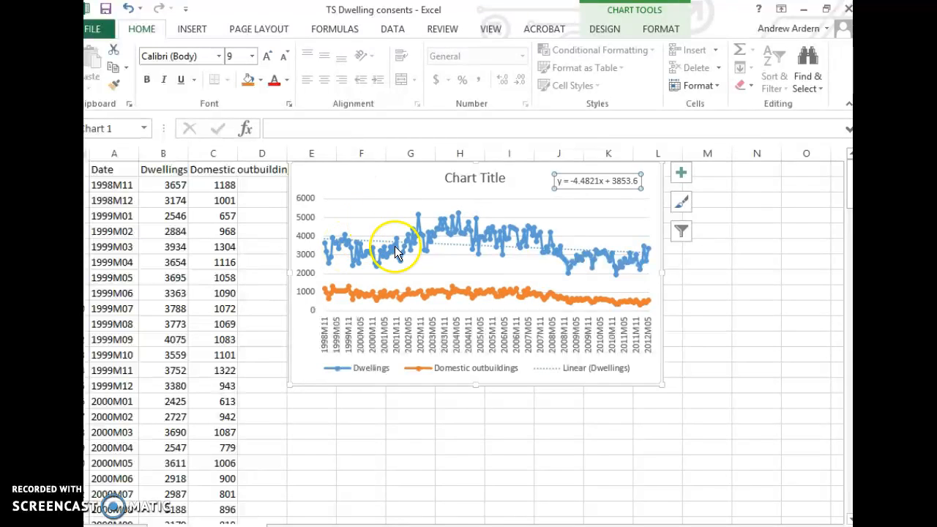
click(383, 291)
right_click(382, 292)
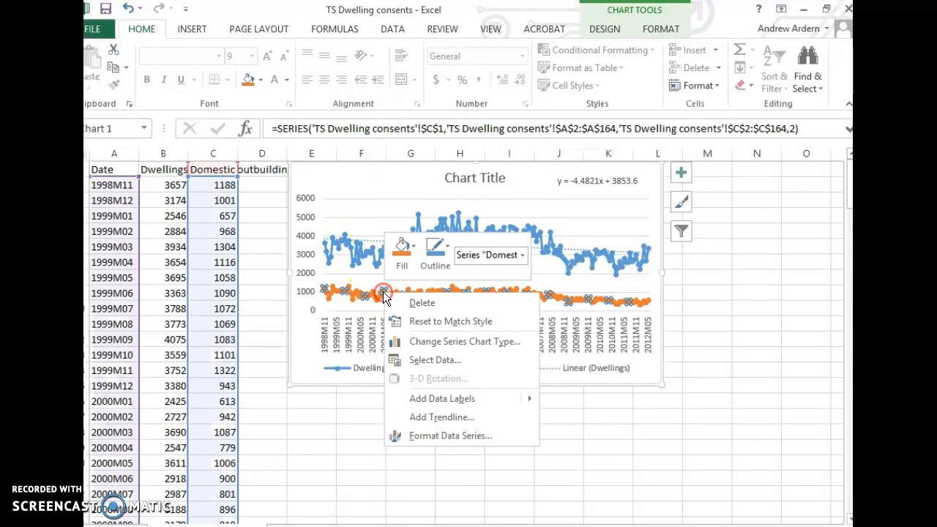
click(456, 417)
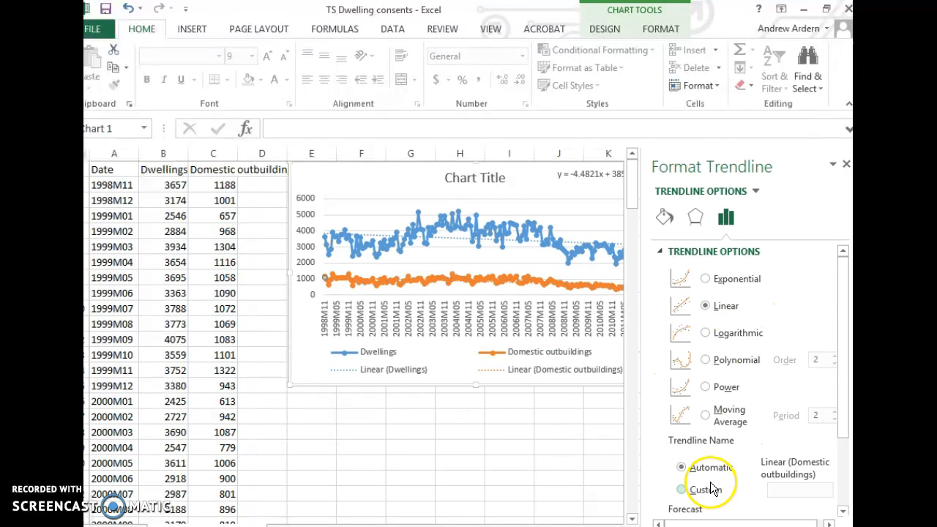
scroll(709, 473, down, 1)
scroll(695, 455, down, 2)
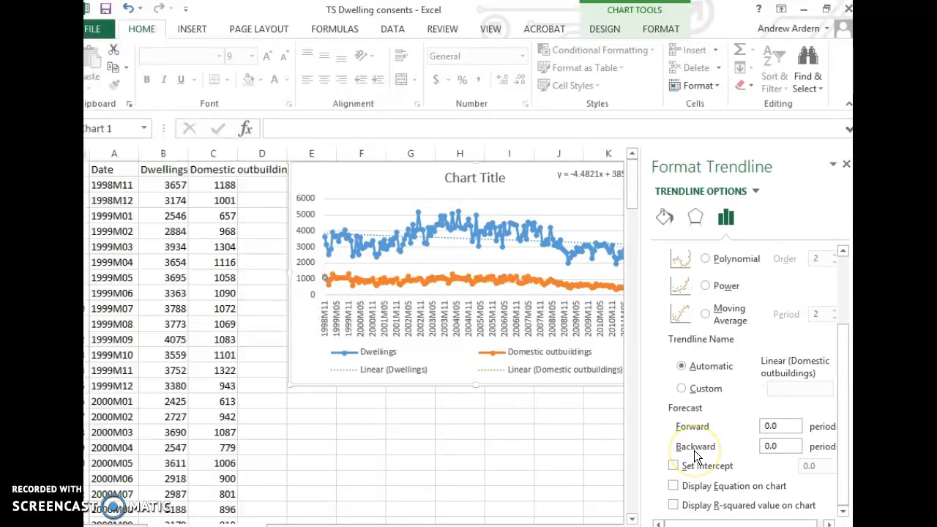
click(694, 486)
Close the trendline formatting and move the Domestic outbuildings equation below the Dwellings equation, clear of the data lines.
click(561, 432)
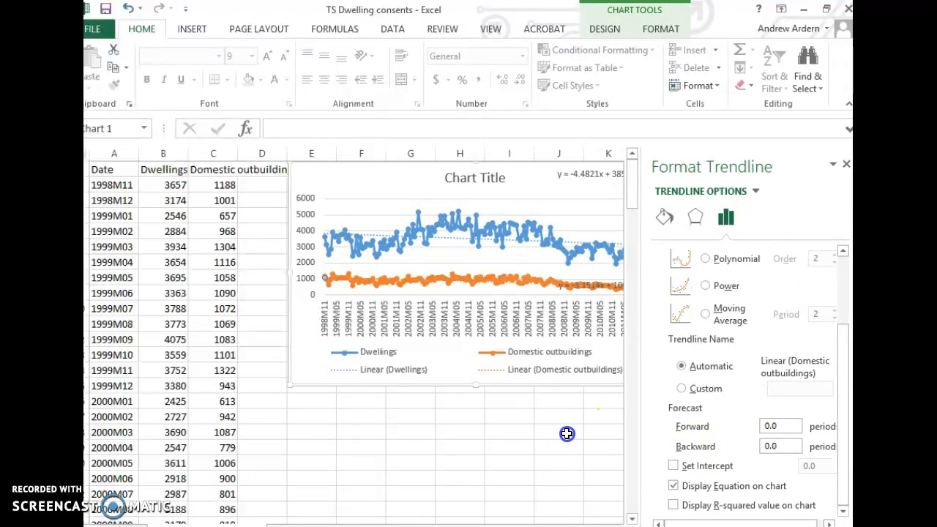
click(845, 164)
drag(613, 289, 611, 213)
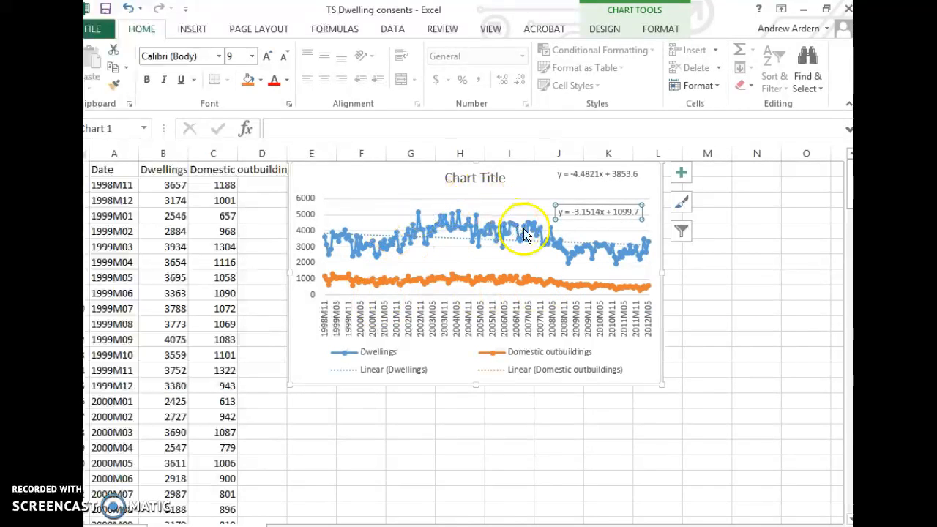
mouse_move(406, 251)
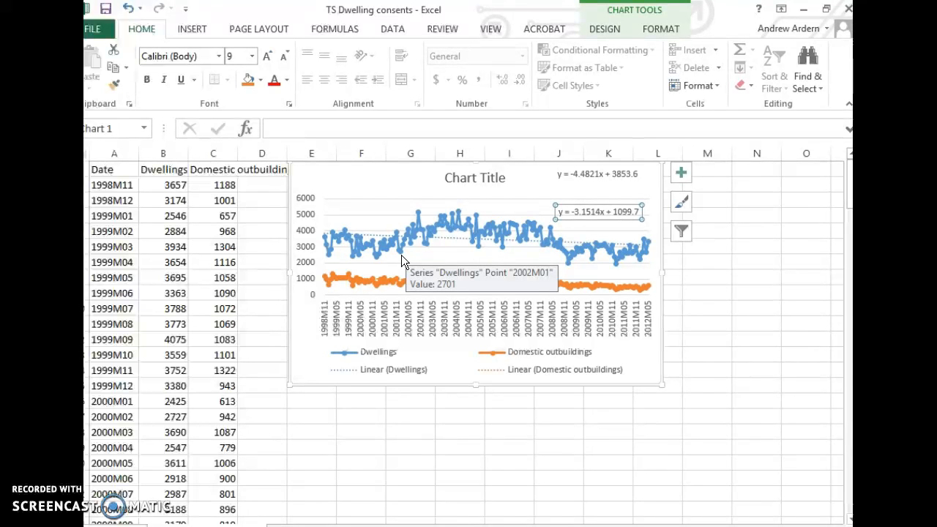
Switch to NZGrapher in the browser and open its dialog for pasting a table.
click(194, 526)
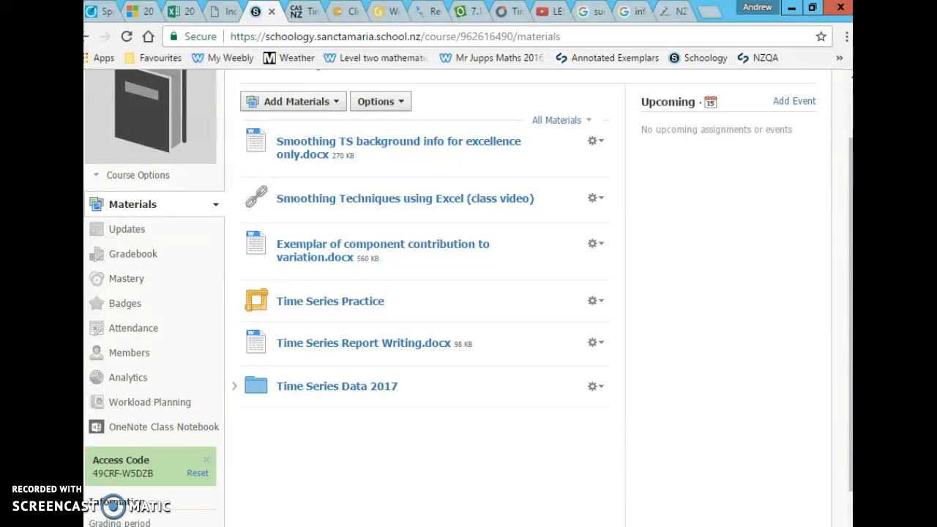
click(679, 11)
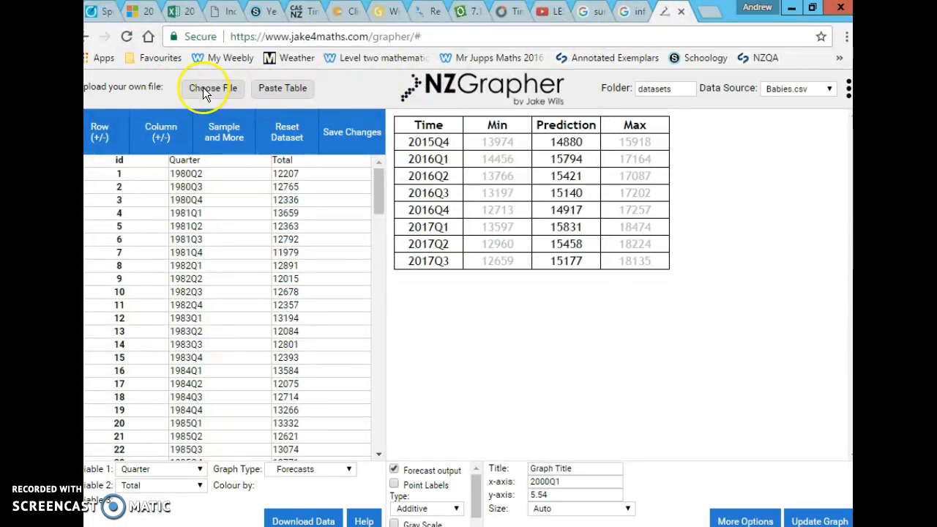
click(275, 88)
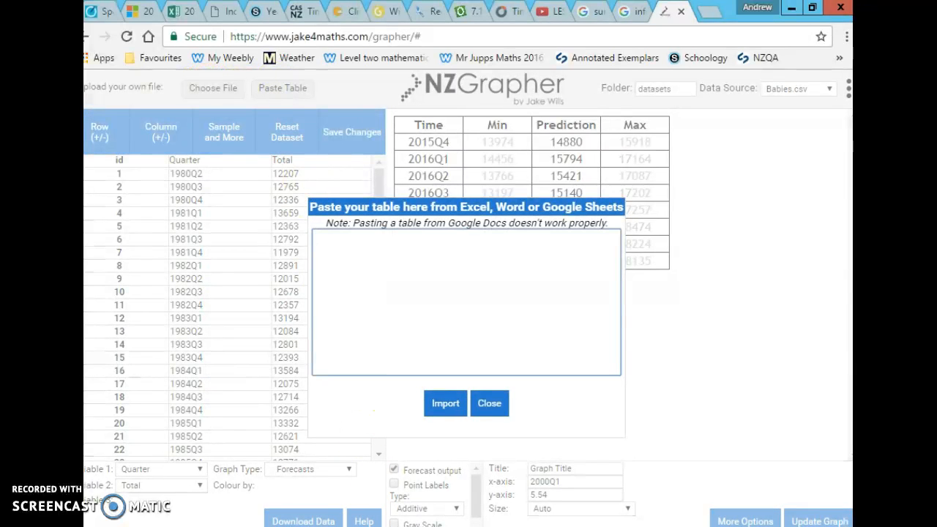
Copy the full dwelling consents table, A1 to C164, from Excel and paste it into NZGrapher's table import box.
key(alt+Tab)
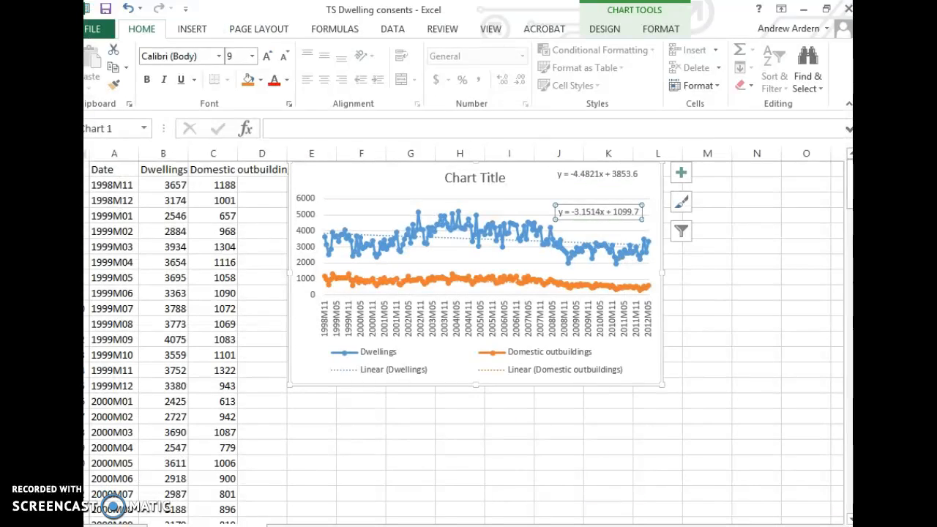
drag(134, 170, 209, 472)
key(ctrl+c)
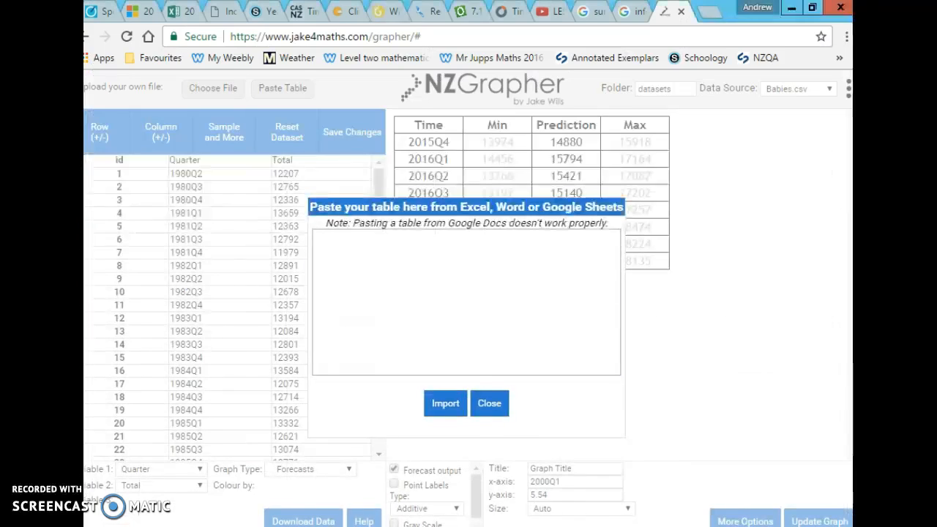
key(alt+Tab)
click(420, 255)
key(ctrl+v)
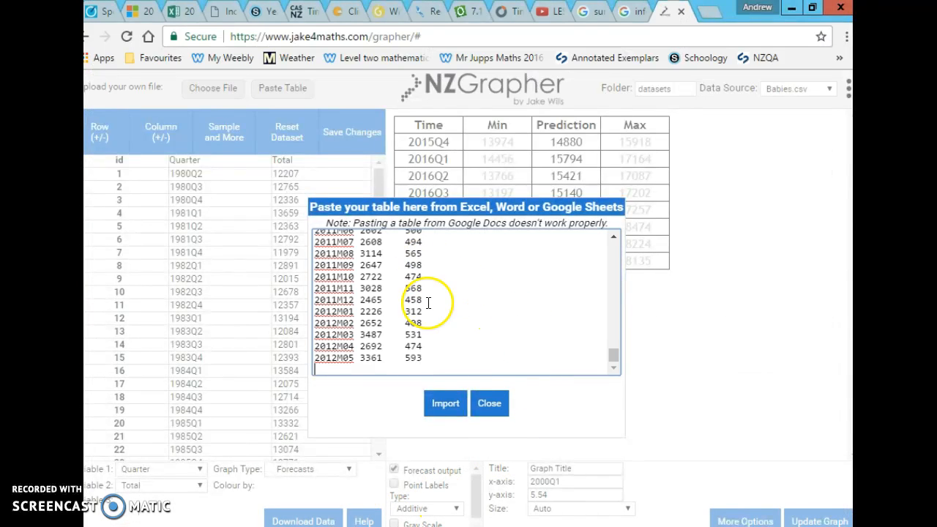
Import the pasted consents table into NZGrapher and graph Dwellings against Date as a Seasonal Effects time series.
click(443, 407)
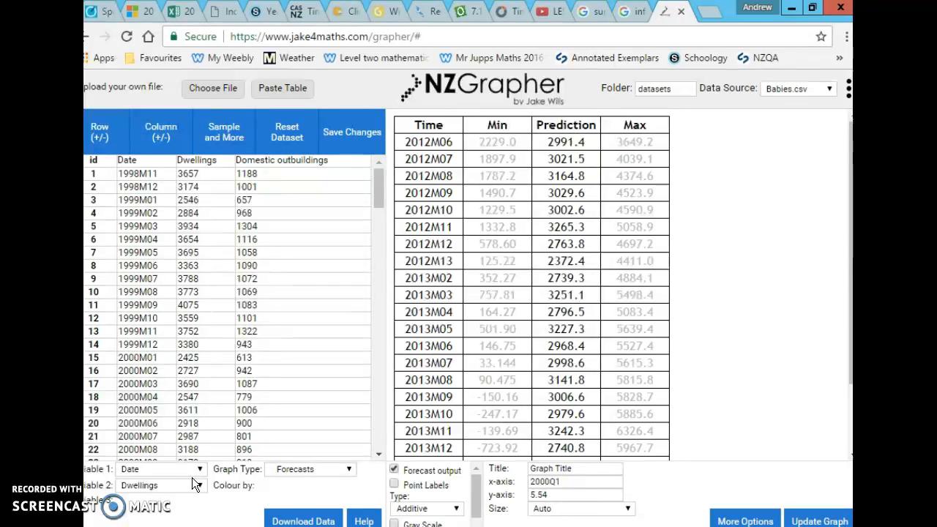
click(350, 473)
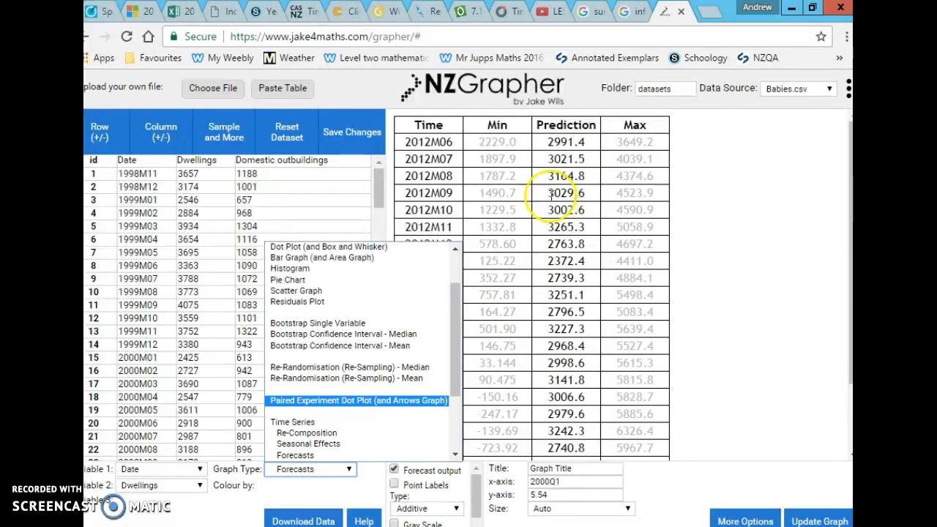
click(340, 464)
click(351, 471)
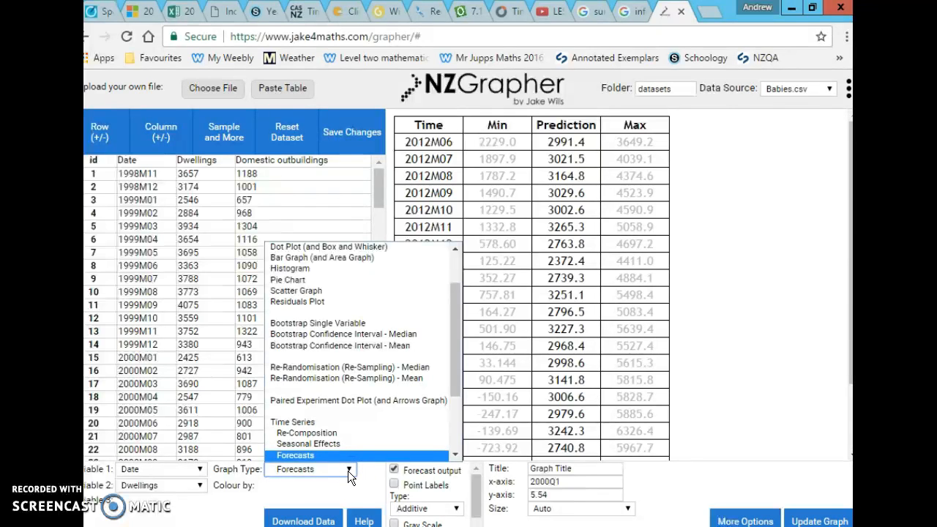
click(390, 354)
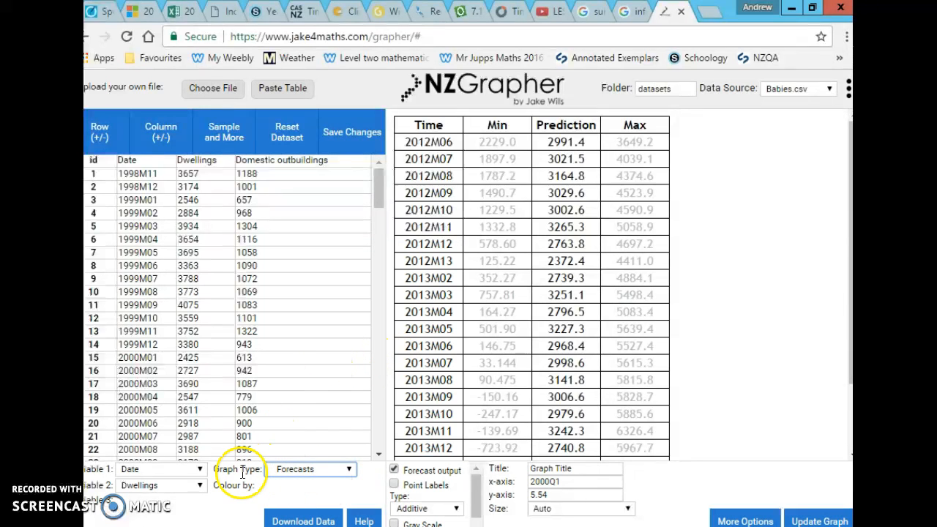
click(313, 470)
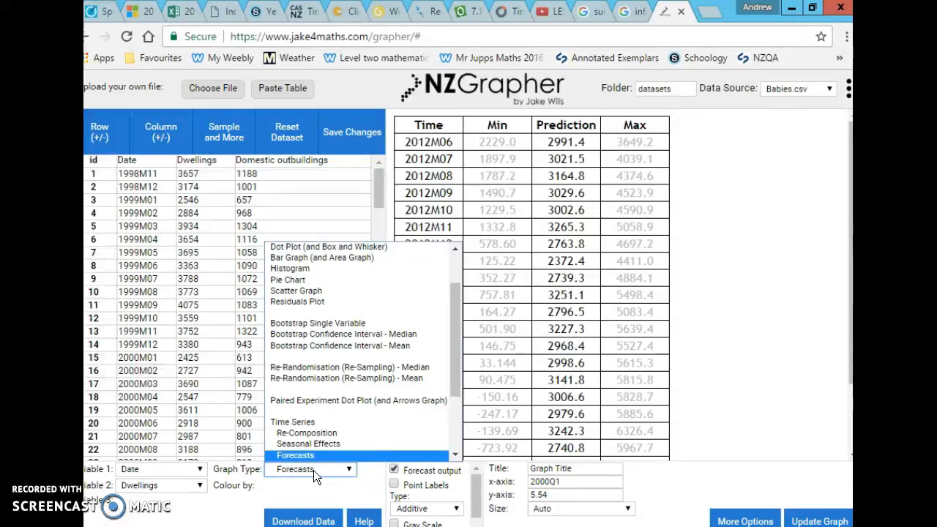
click(309, 434)
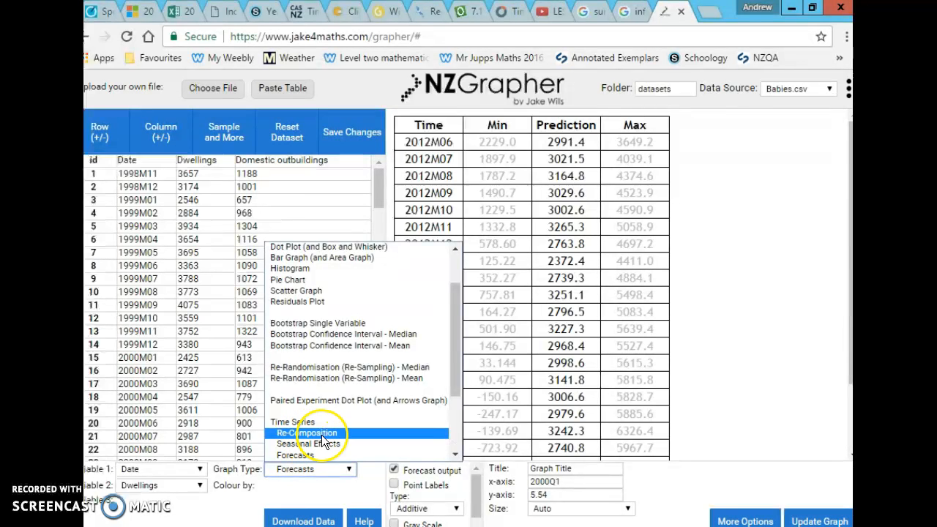
click(332, 445)
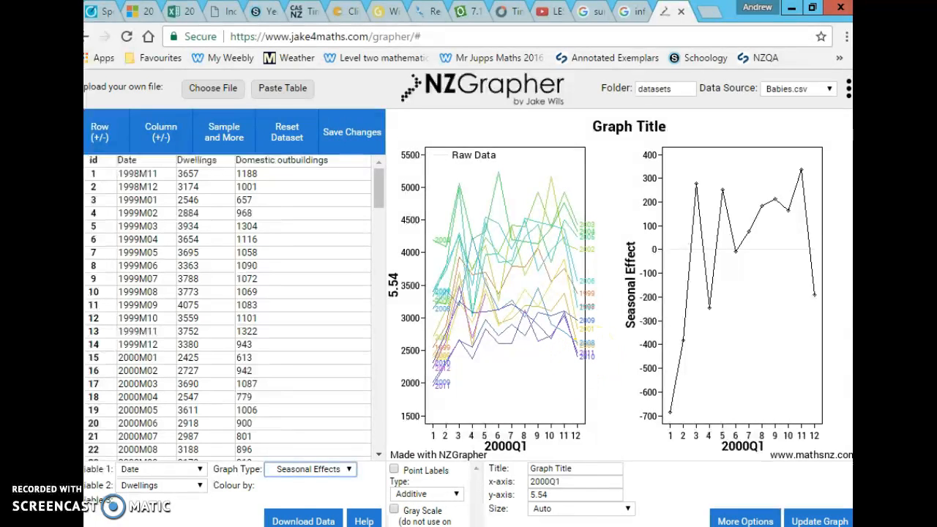
Open the Snipping Tool and capture the Raw Data and Seasonal Effect plots side by side in one snip.
key(super)
click(811, 64)
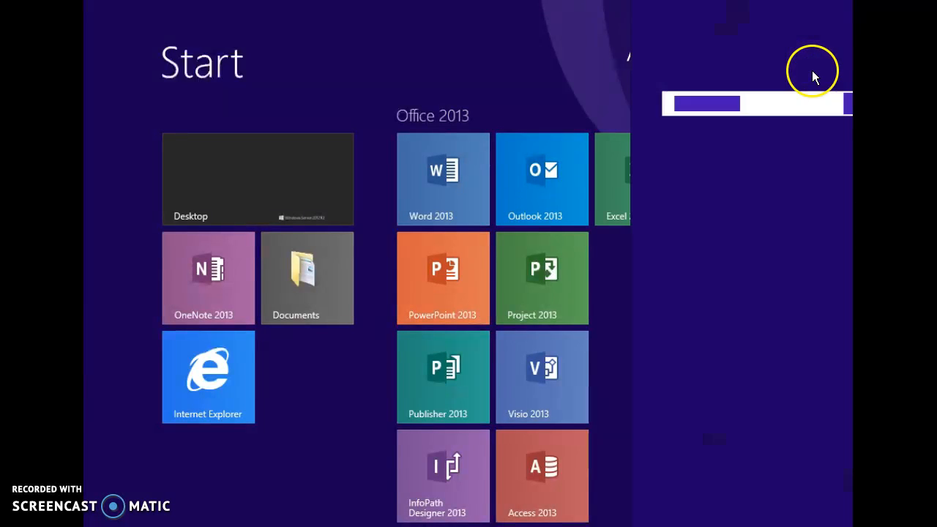
text(snipping Tool)
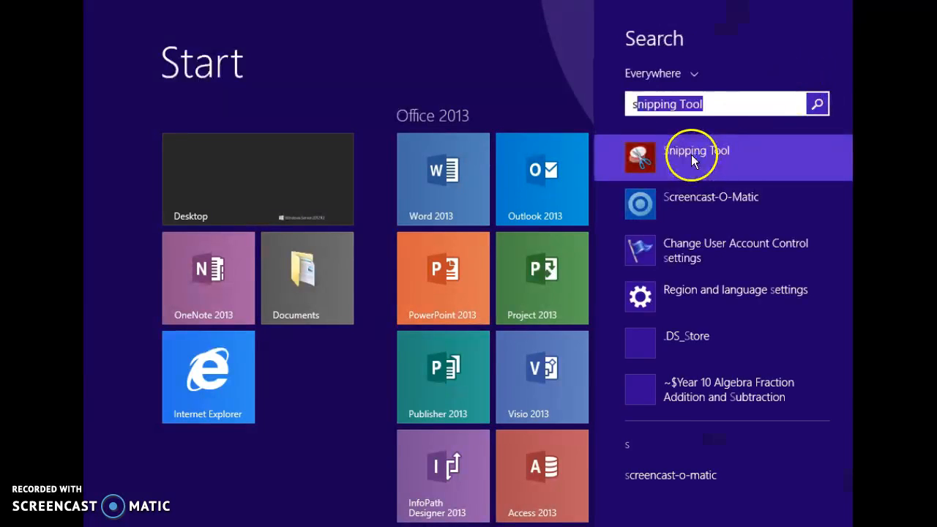
click(691, 154)
click(223, 178)
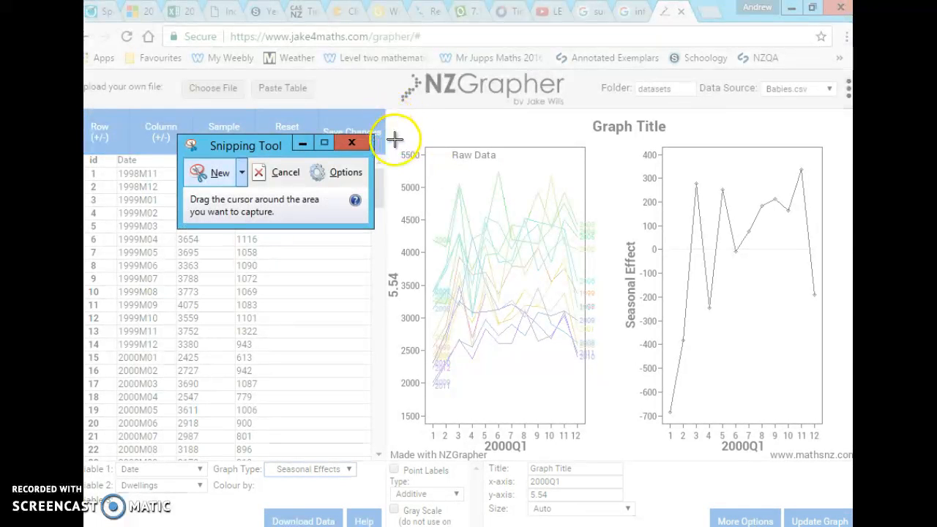
drag(396, 138, 842, 442)
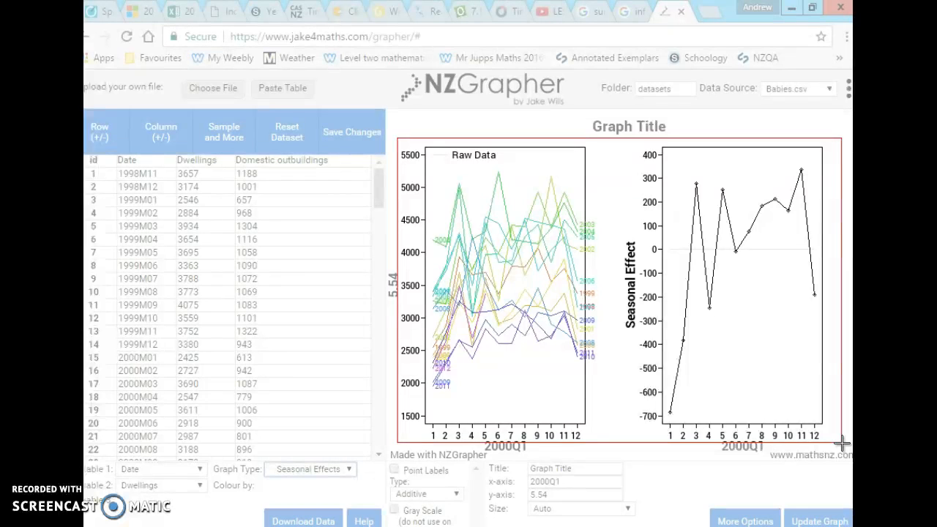
drag(842, 443, 842, 443)
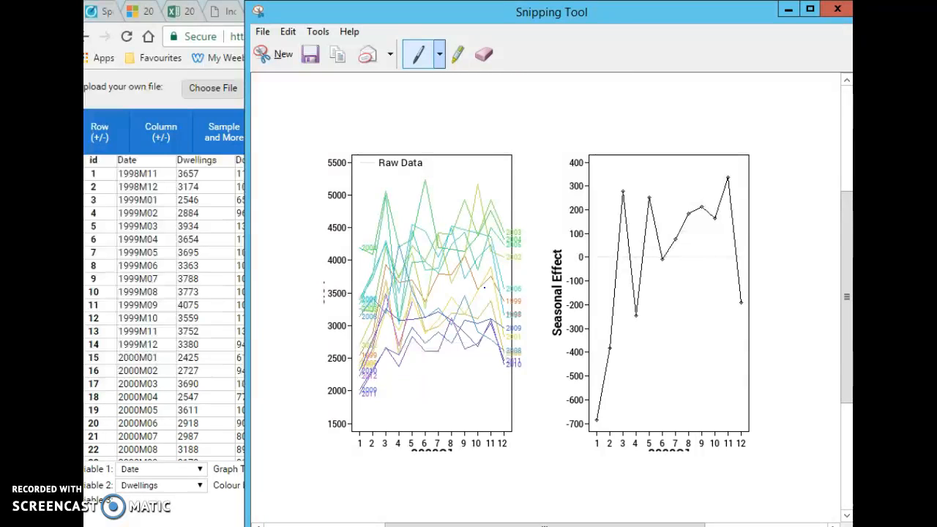
Keep the unsaved snip open by cancelling its closing, and minimise the Snipping Tool window to return to NZGrapher.
drag(575, 13, 555, 41)
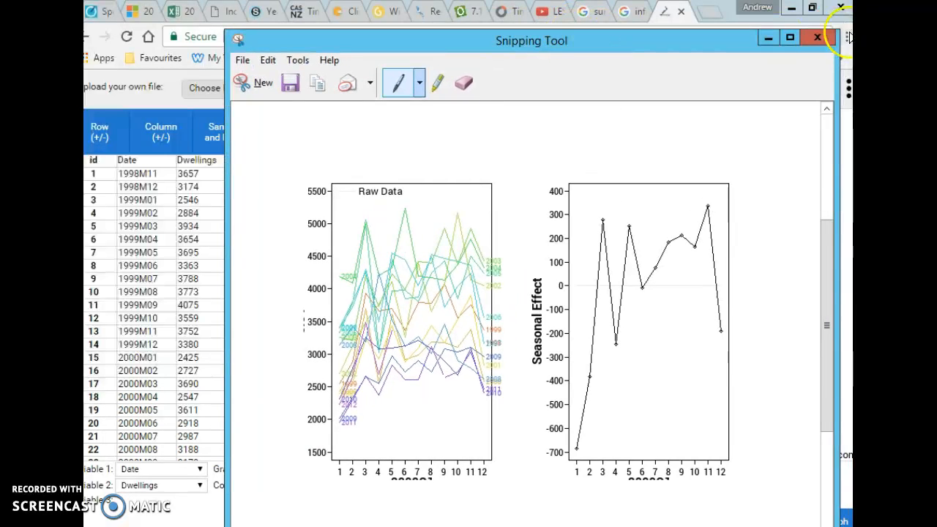
click(819, 36)
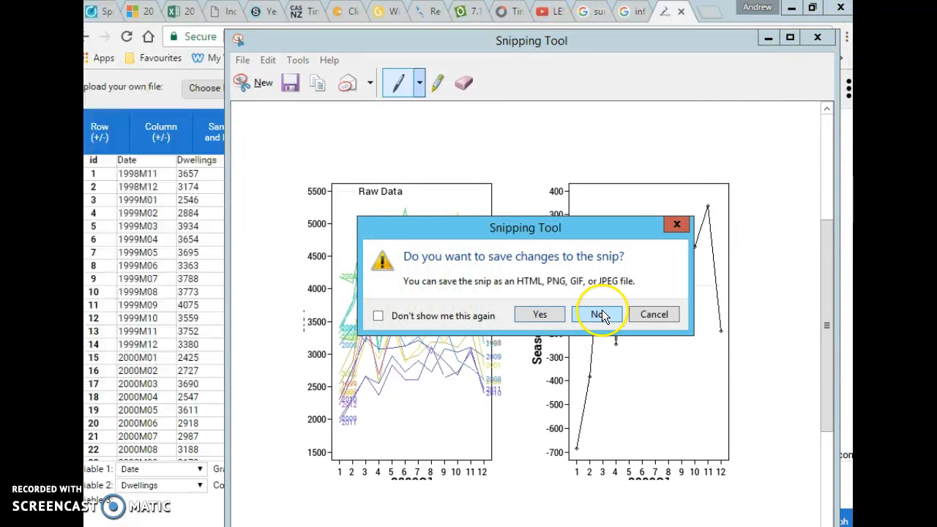
click(648, 315)
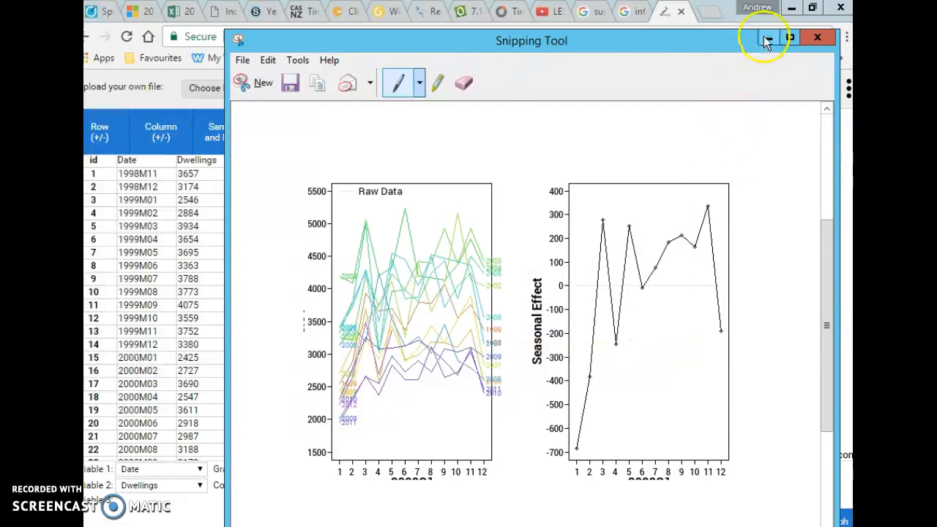
click(766, 38)
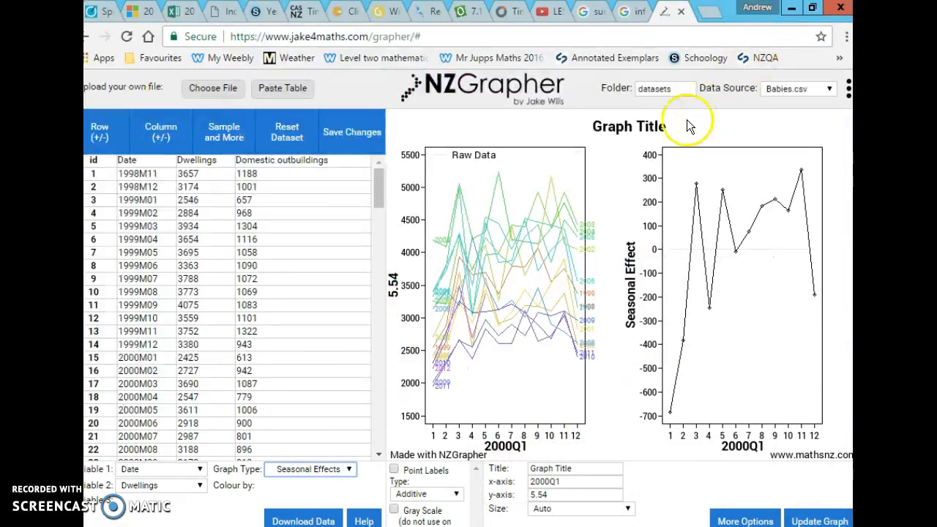
Change the graph type to Re-Composition, capture the whole graph as a new snip and minimise the Snipping Tool.
click(349, 475)
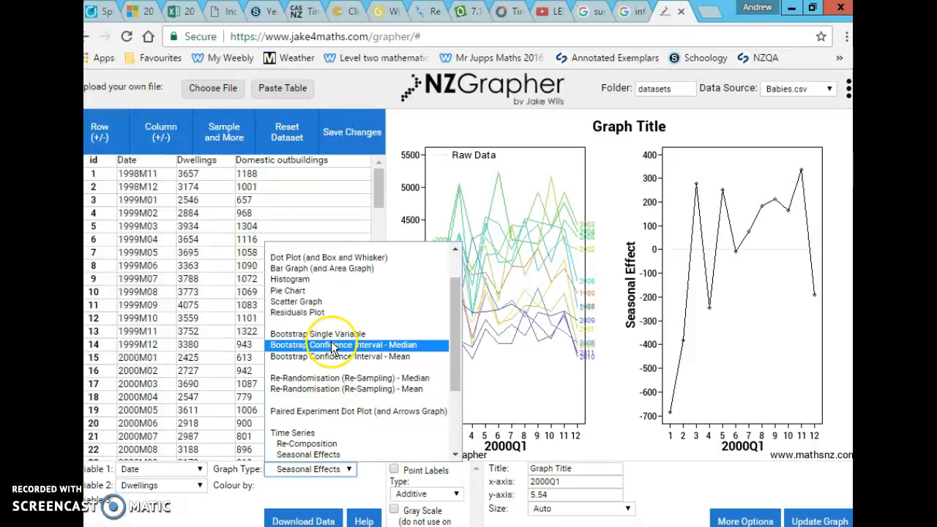
click(322, 445)
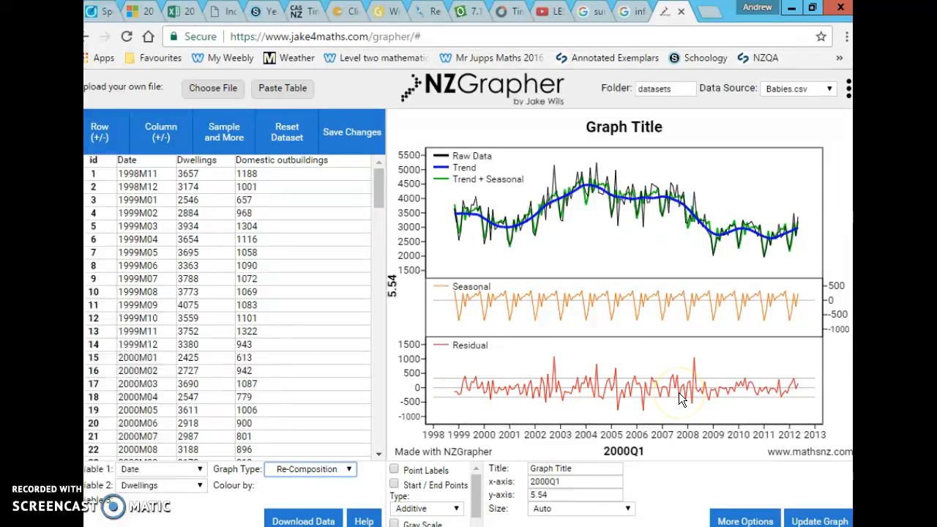
click(674, 526)
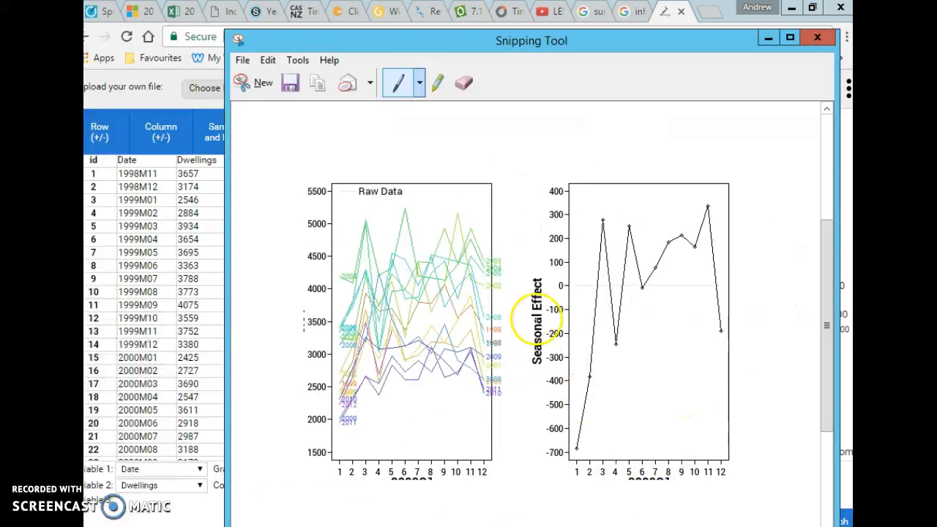
click(249, 81)
drag(392, 114, 850, 442)
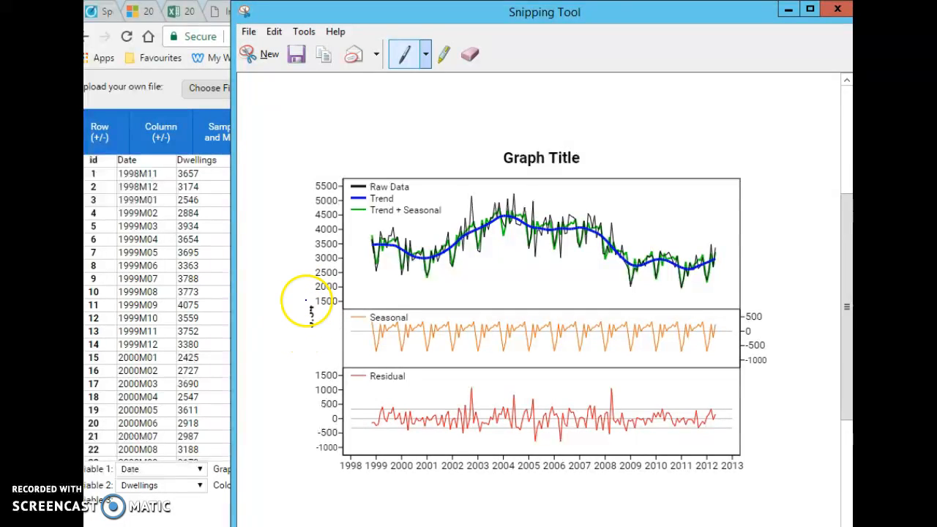
click(788, 10)
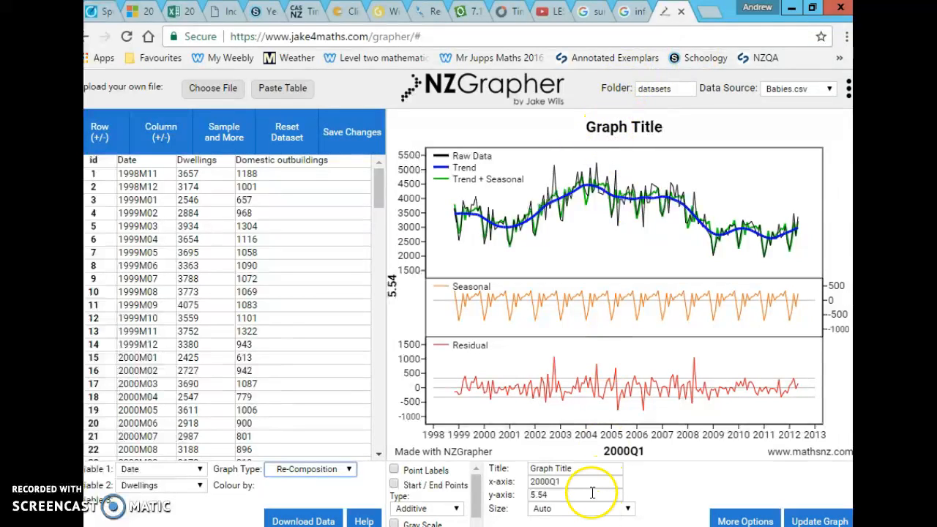
Set the graph's x-axis label to "Time (months)".
drag(584, 467, 522, 471)
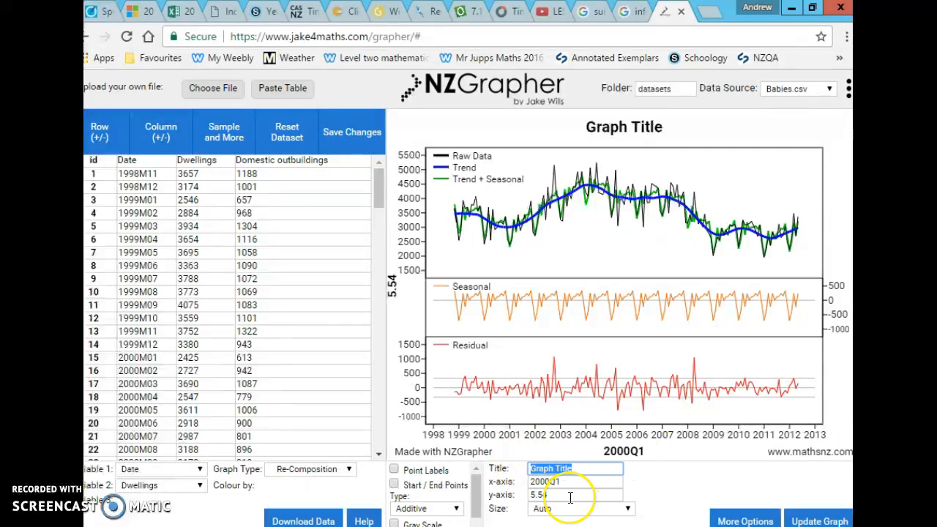
drag(560, 482, 509, 495)
text(Time (mon)
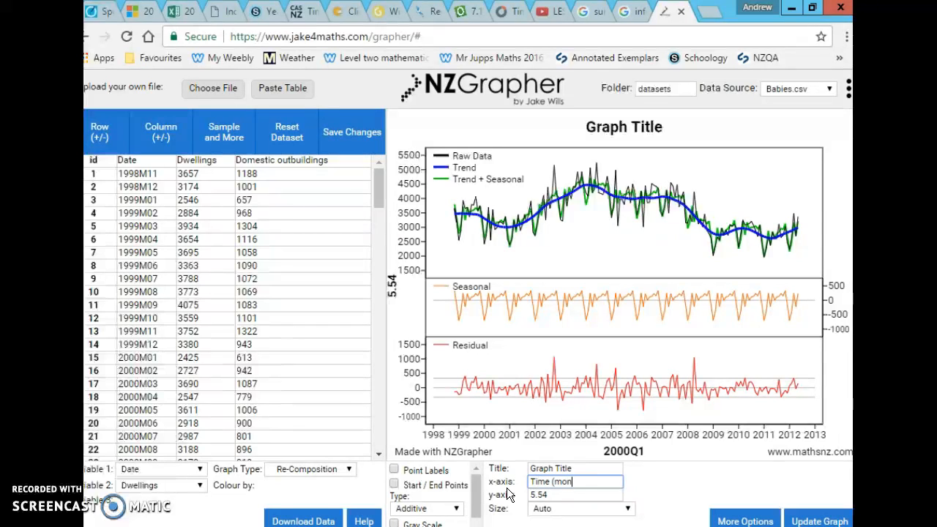
text(ths))
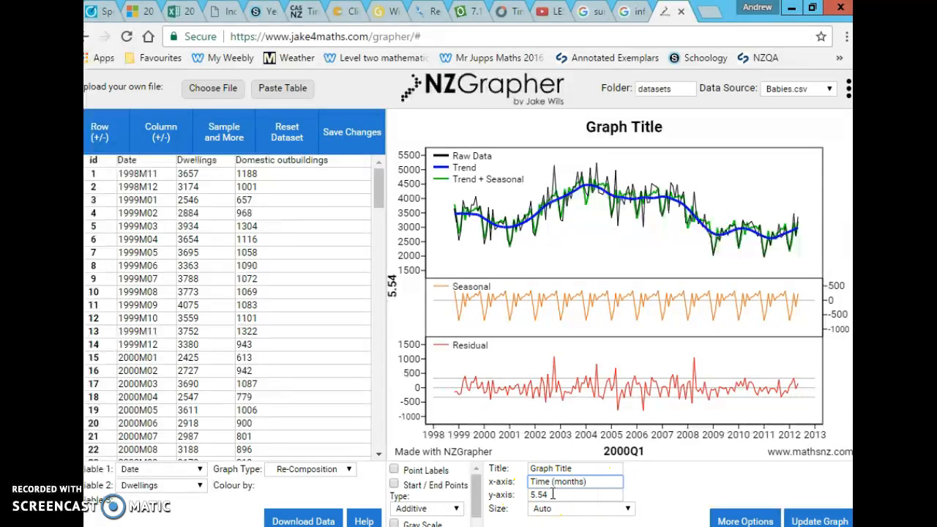
Change the graph type to Forecasts and turn off Forecast output to show the predictions as a graph.
drag(478, 496, 477, 484)
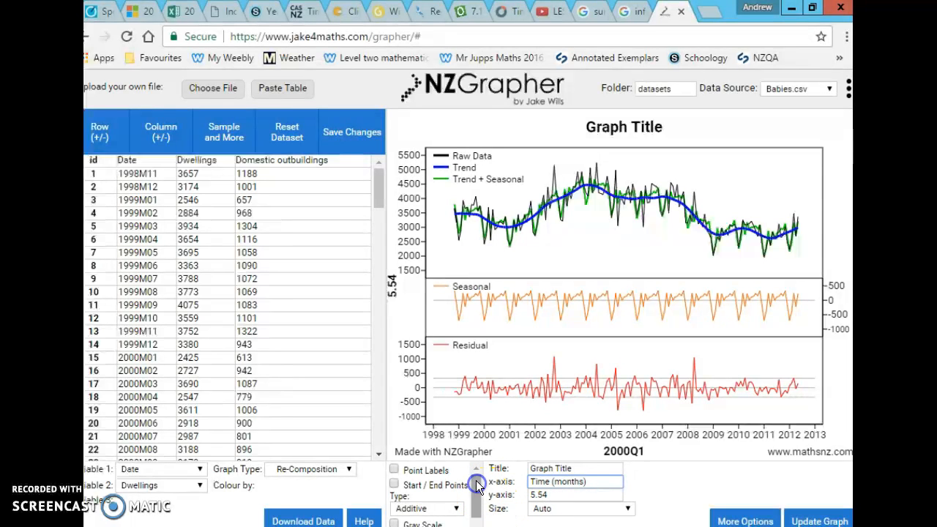
click(347, 470)
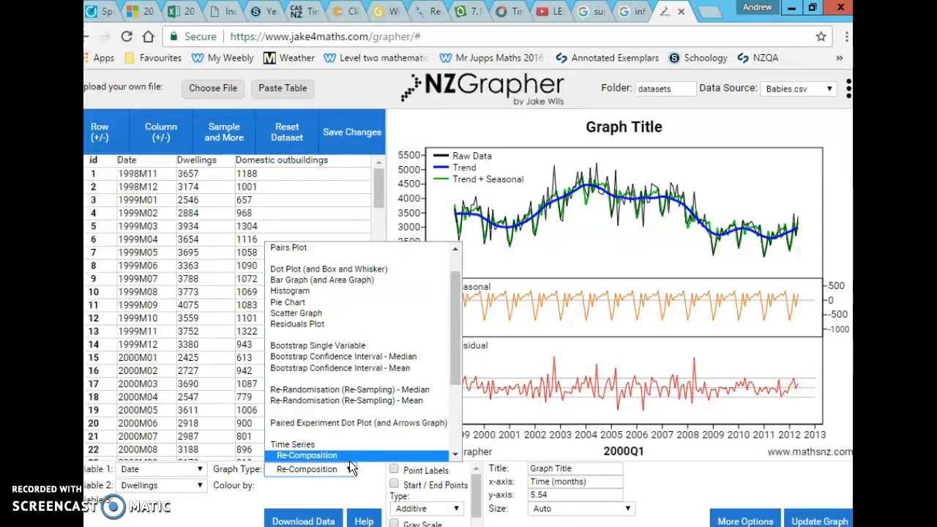
drag(462, 379, 458, 388)
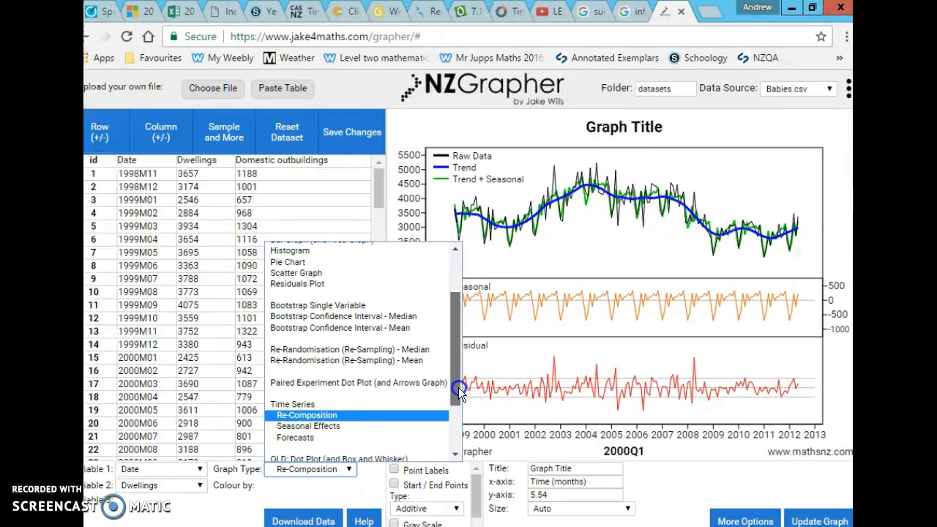
click(339, 437)
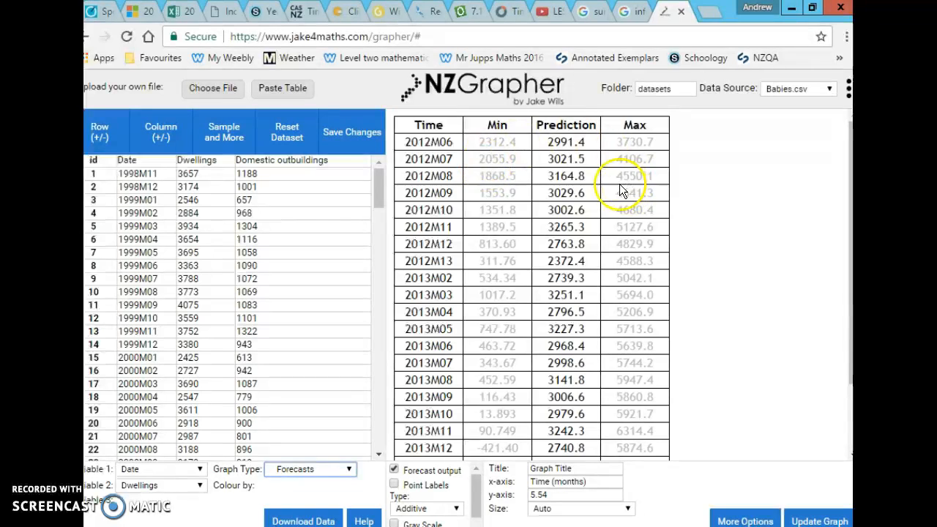
click(394, 468)
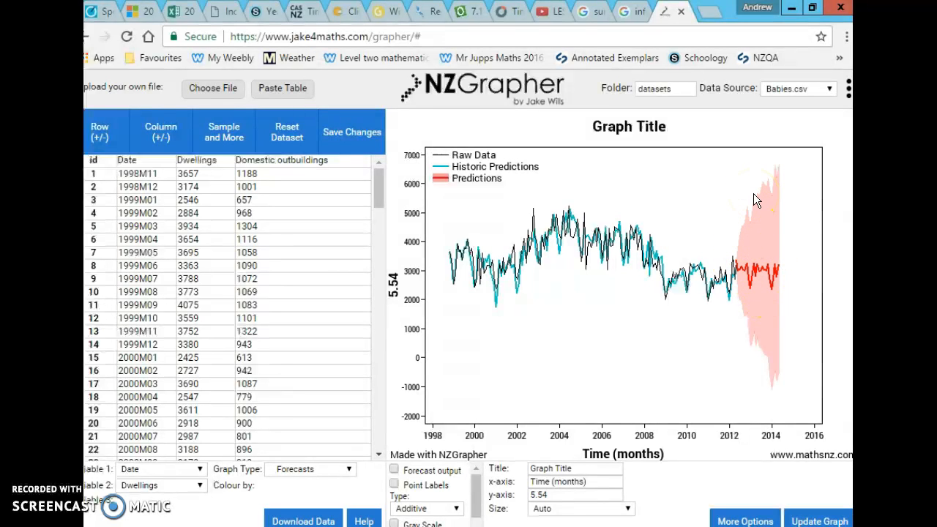
Set Variable 2 to Domestic outbuildings so the forecast graph plots that series.
click(758, 252)
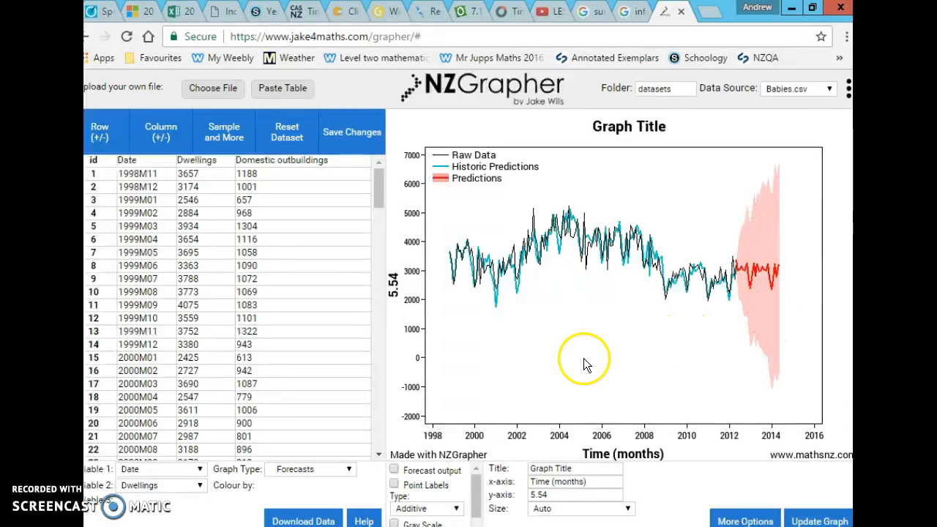
click(154, 487)
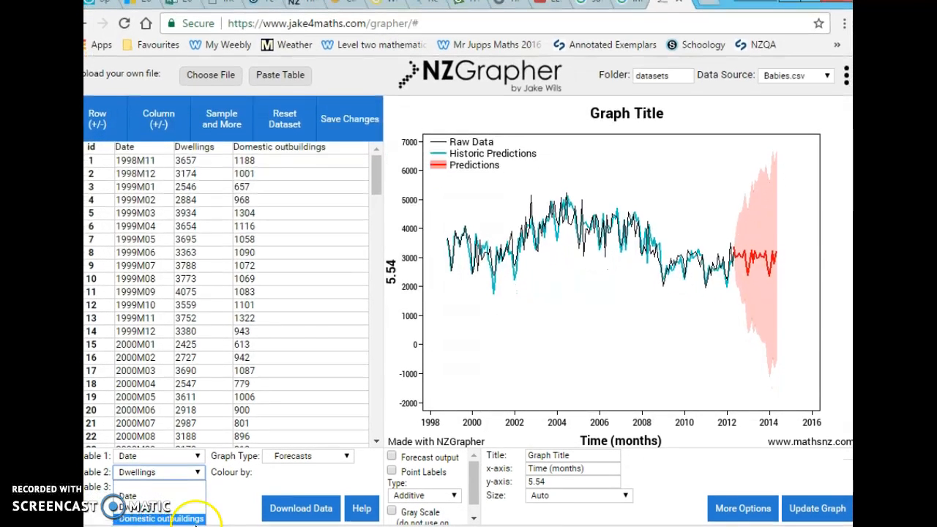
click(194, 520)
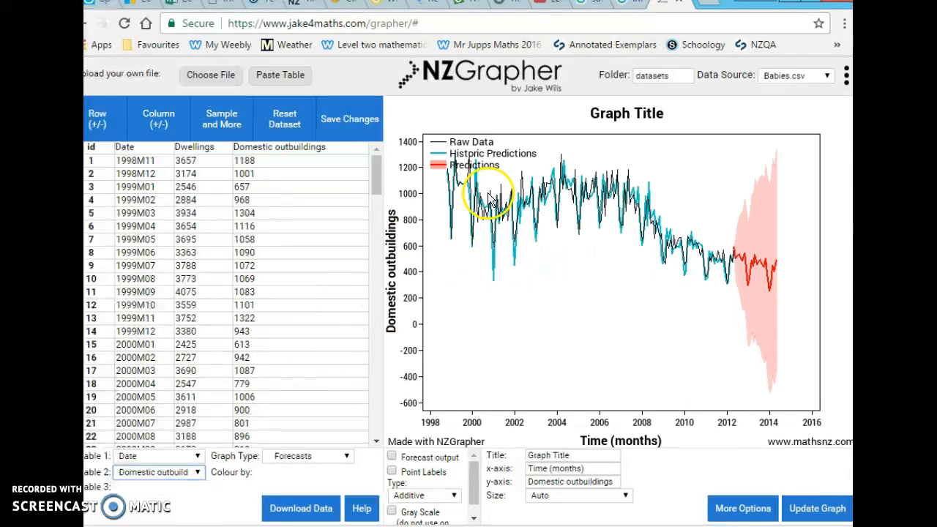